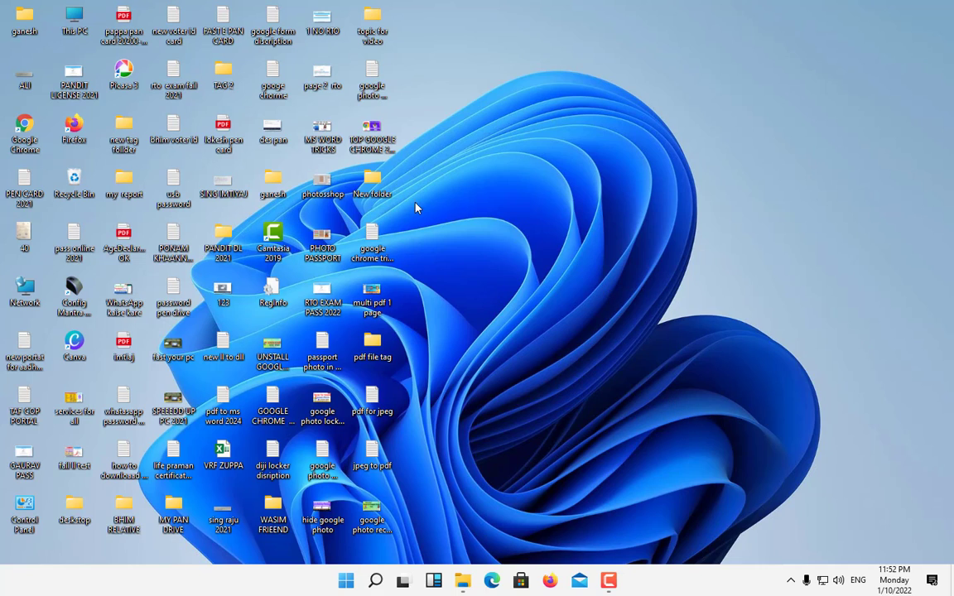
# Open New folder on the desktop and check the file properties of image 1.
pyautogui.doubleClick(372, 181)
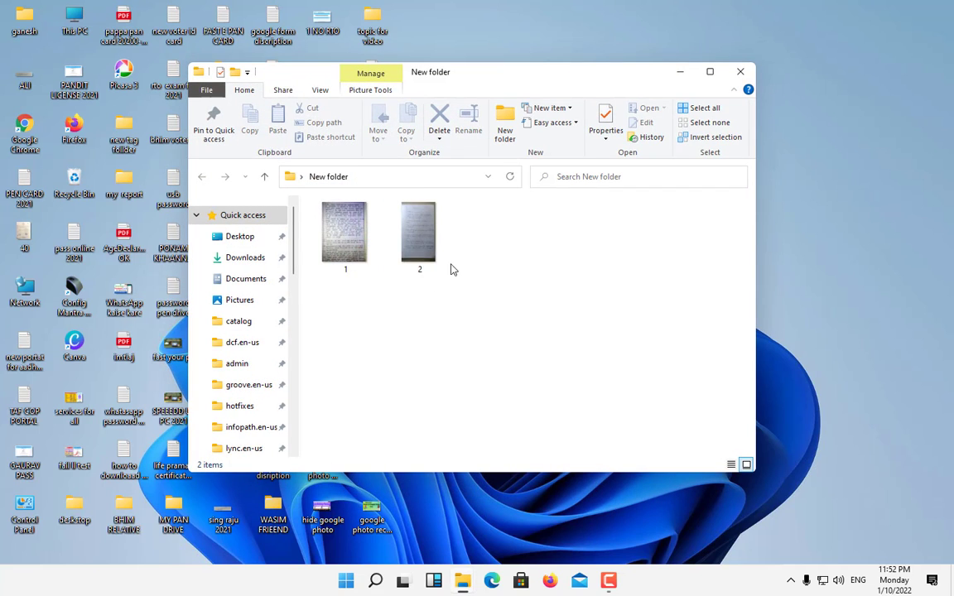
pyautogui.rightClick(342, 266)
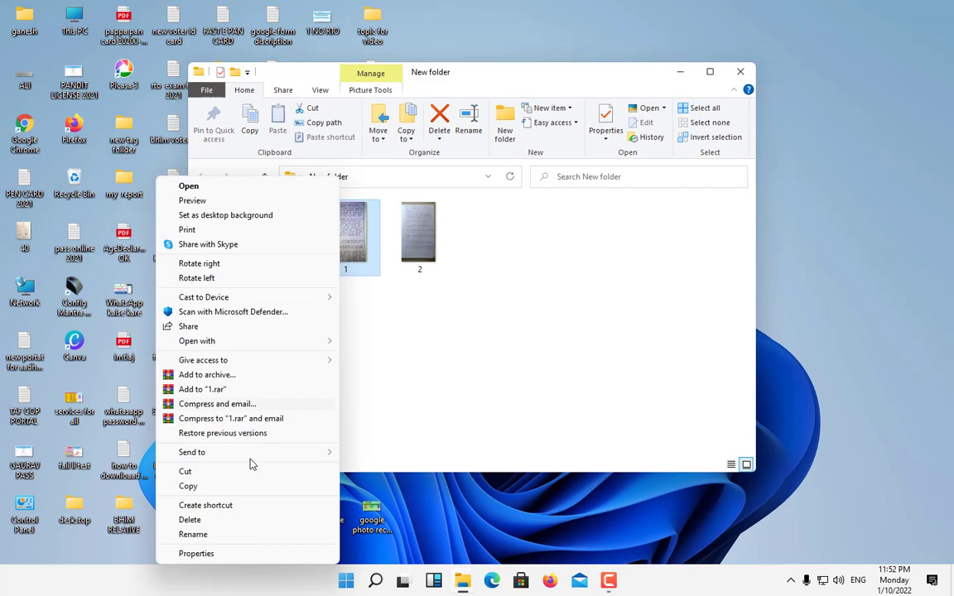
pyautogui.click(196, 554)
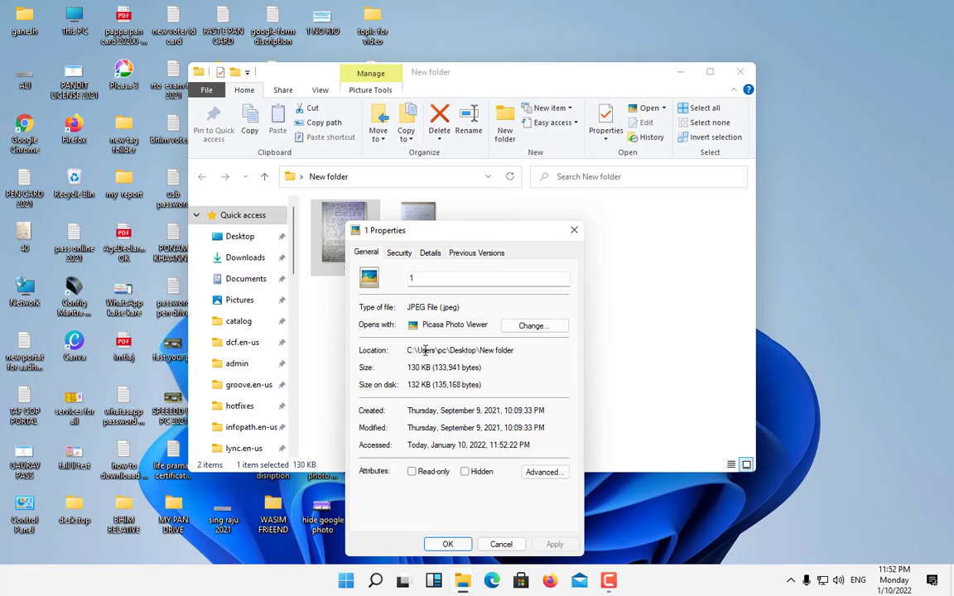
pyautogui.click(576, 232)
pyautogui.click(616, 311)
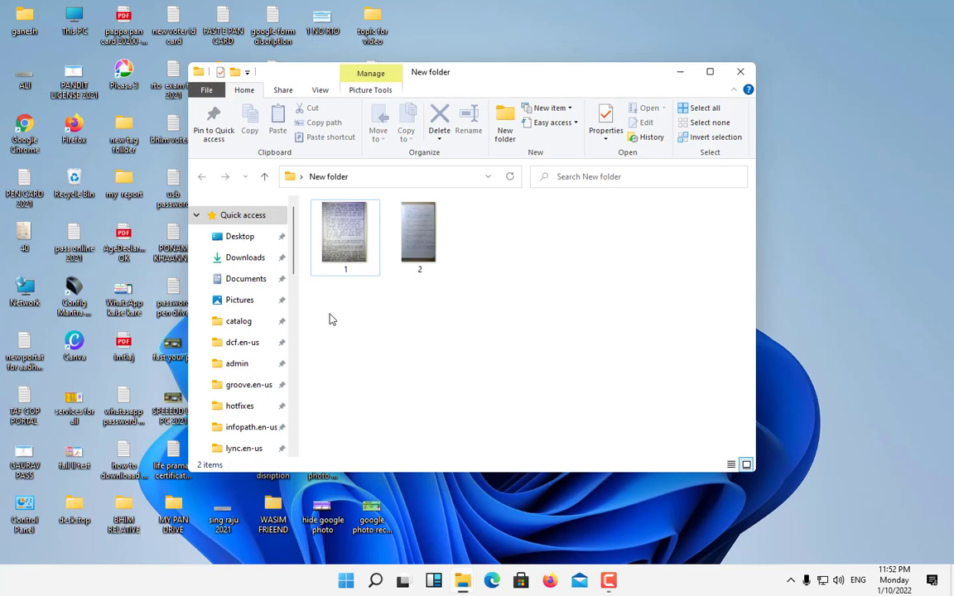
# Start printing images 1 and 2 together with Microsoft Print to PDF as the printer.
pyautogui.moveTo(330, 316); pyautogui.dragTo(478, 233)
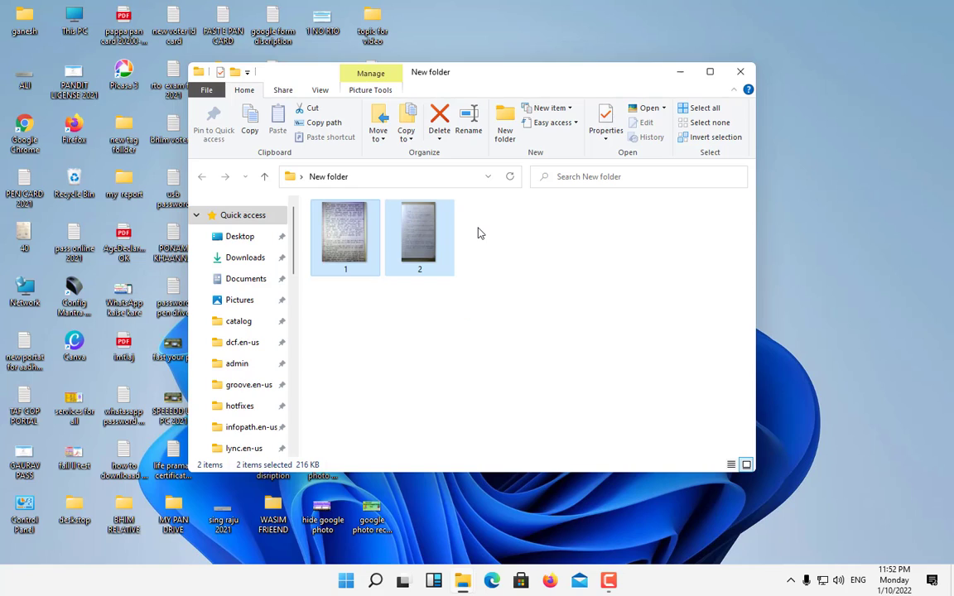
pyautogui.rightClick(351, 240)
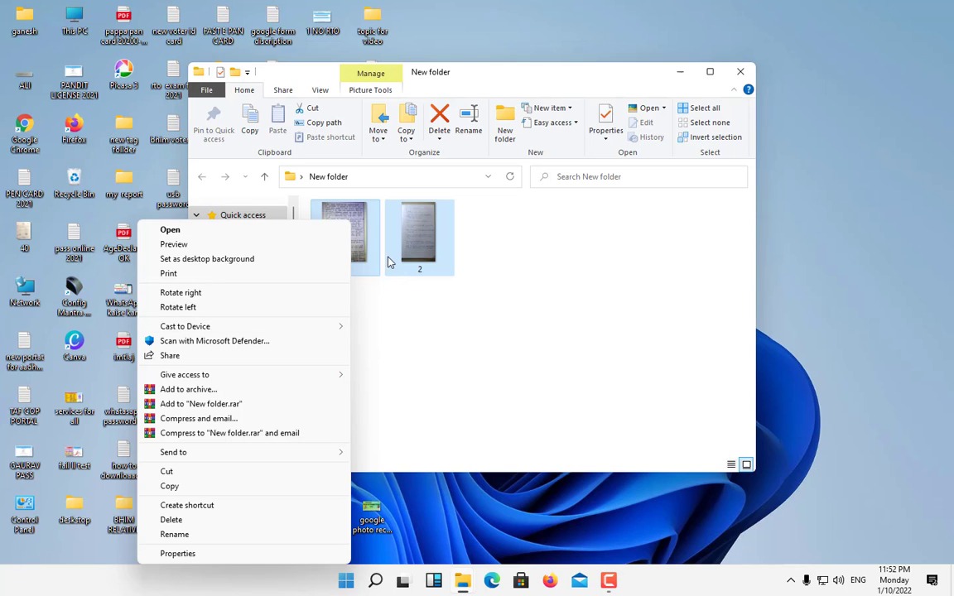
pyautogui.click(213, 276)
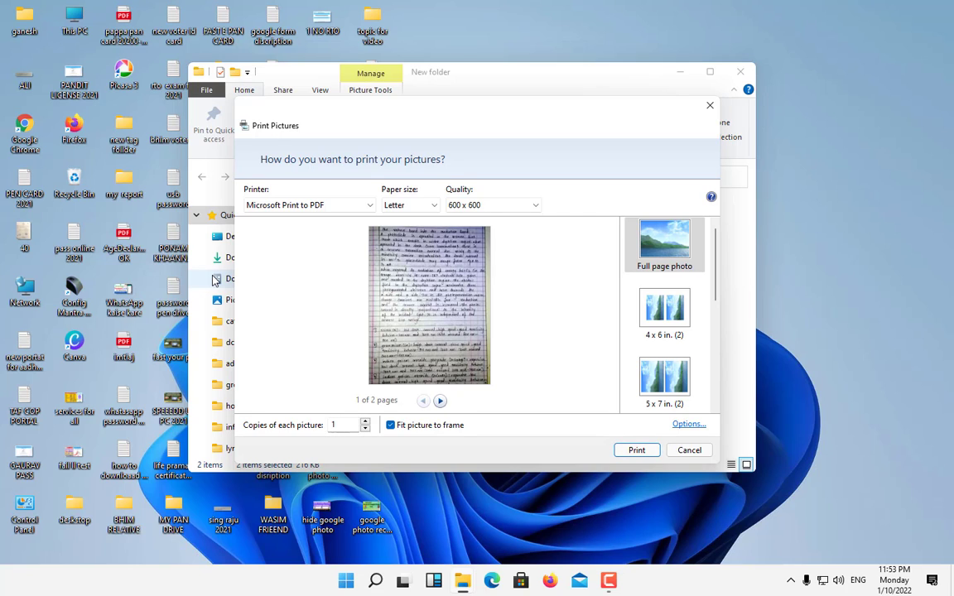
pyautogui.click(361, 207)
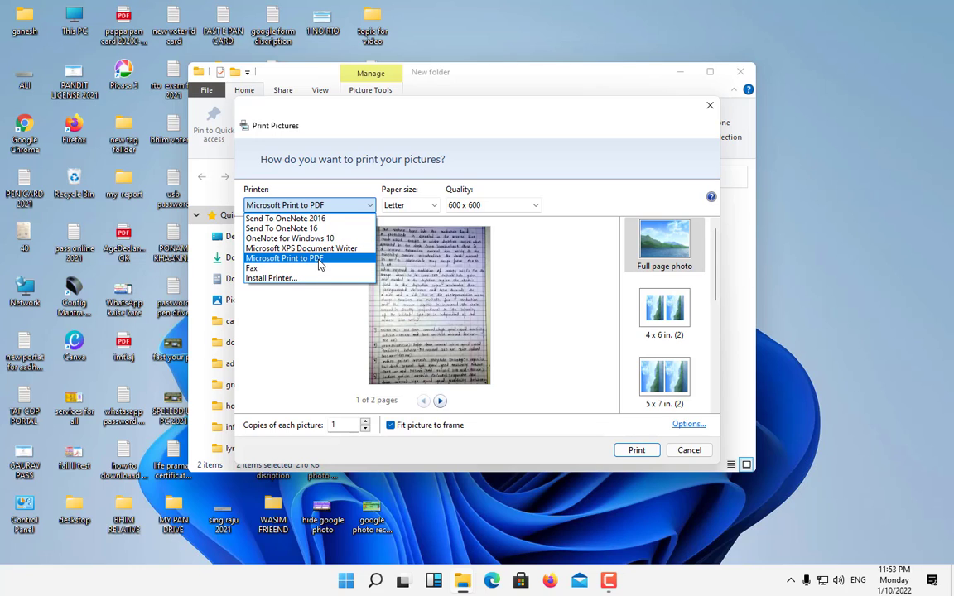
pyautogui.click(321, 258)
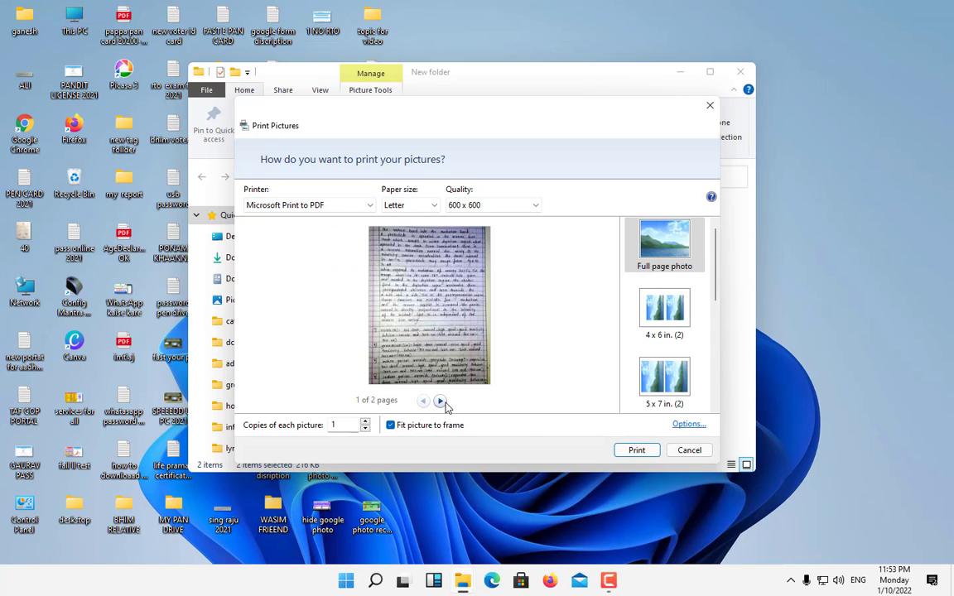
# Preview both print pages and choose Letter as the paper size.
pyautogui.click(441, 403)
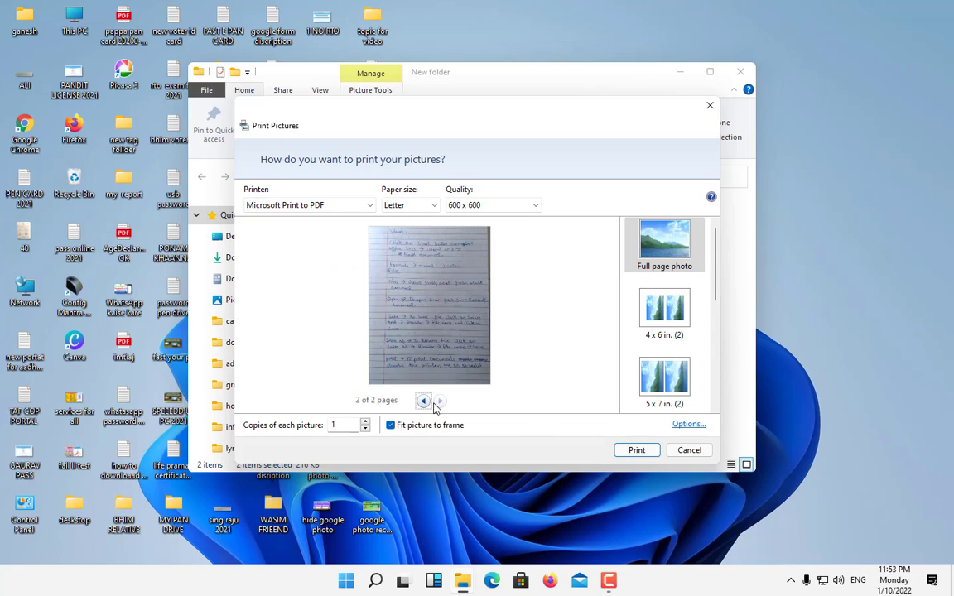
pyautogui.click(422, 401)
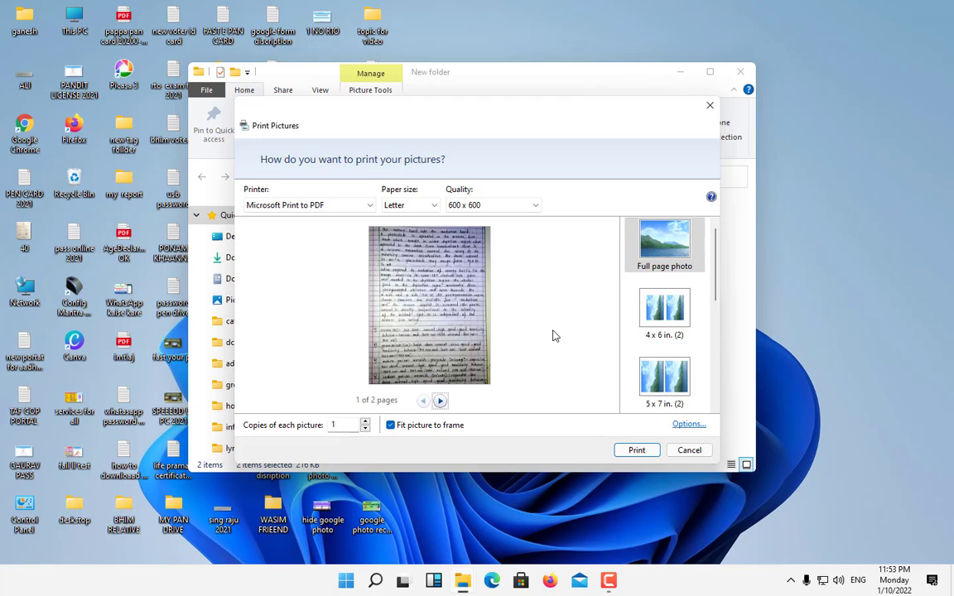
pyautogui.click(432, 207)
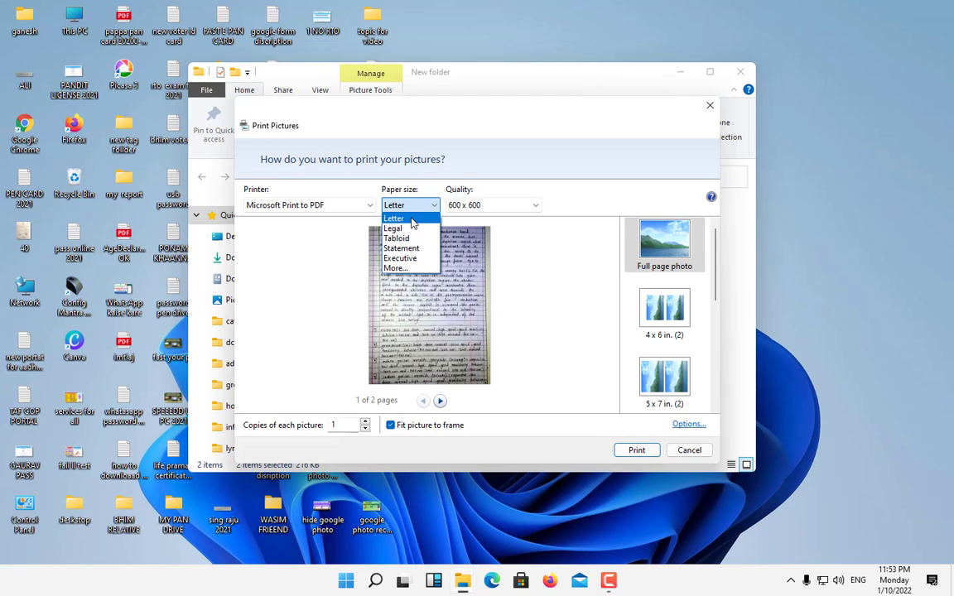
pyautogui.click(411, 219)
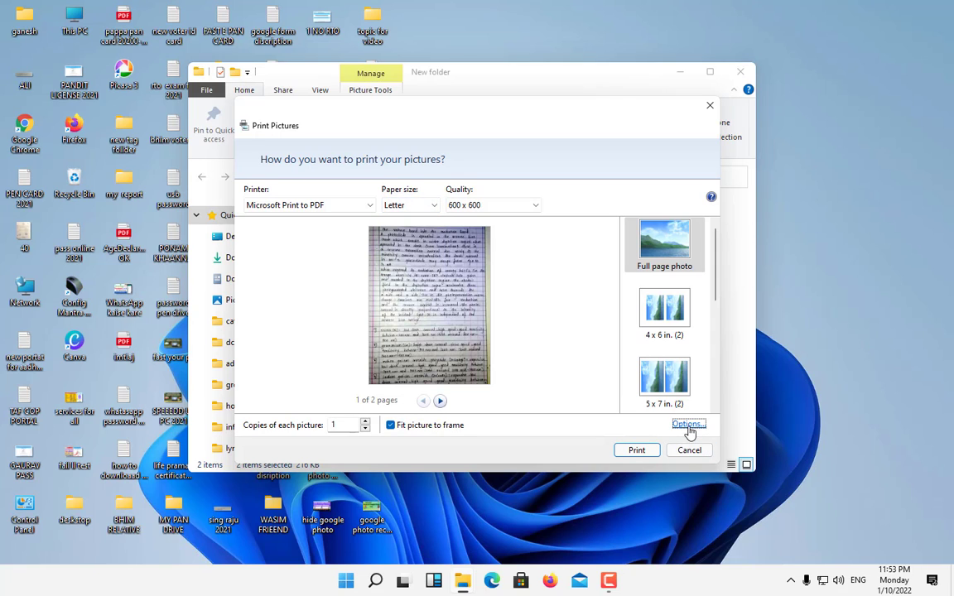
# Set the page orientation to Portrait in the PDF printer's properties.
pyautogui.click(688, 425)
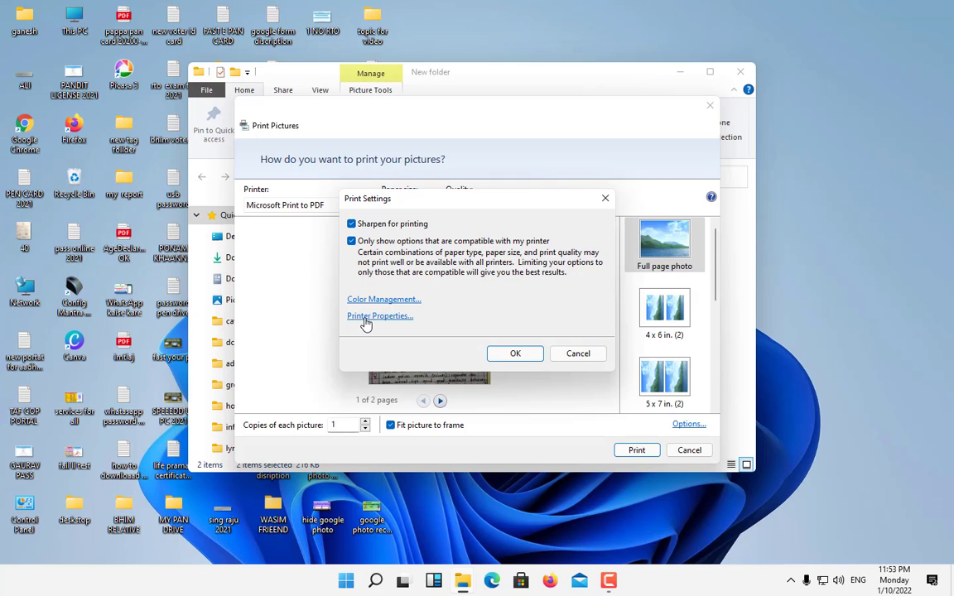
pyautogui.click(372, 318)
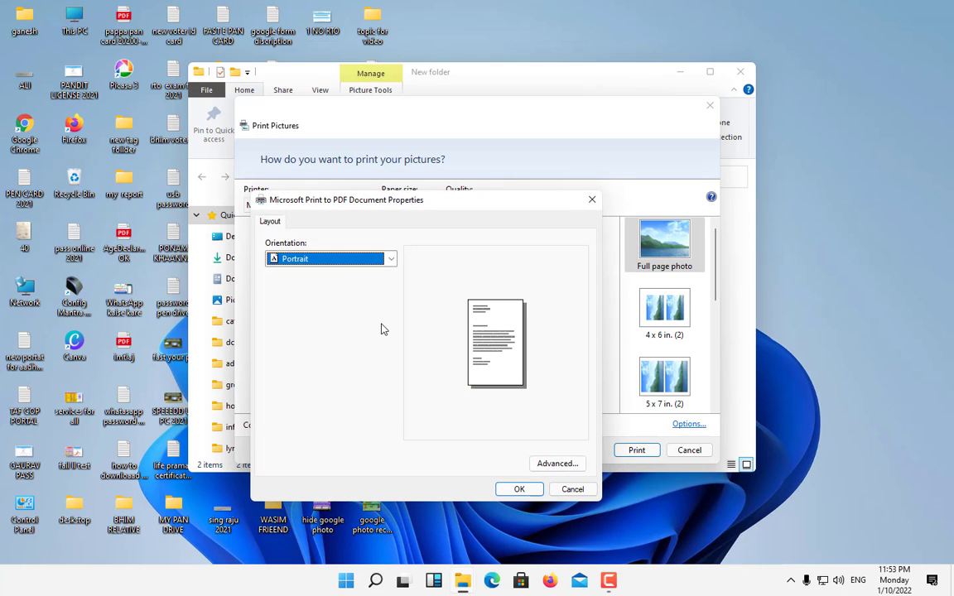
pyautogui.click(392, 260)
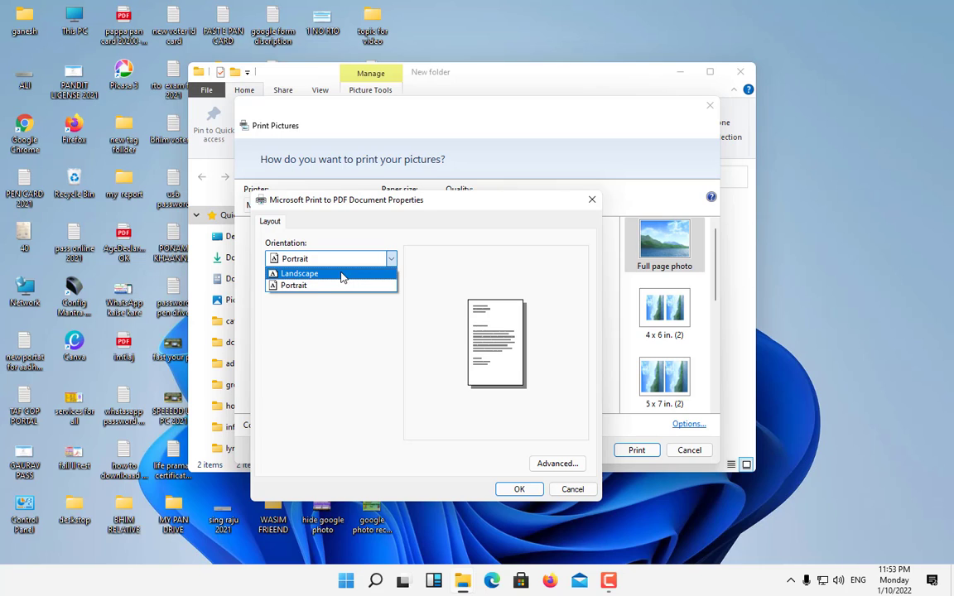
pyautogui.click(316, 286)
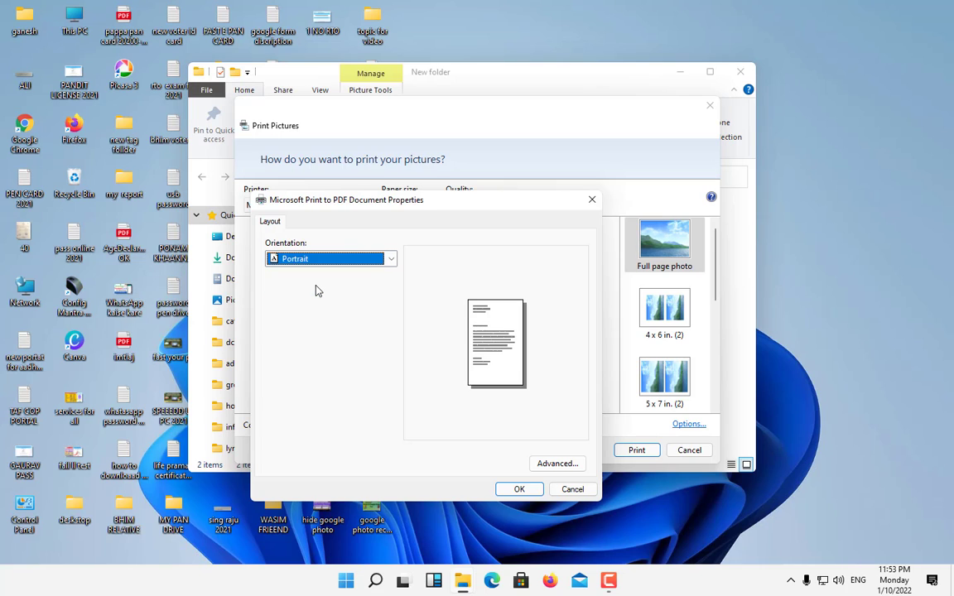
pyautogui.click(518, 491)
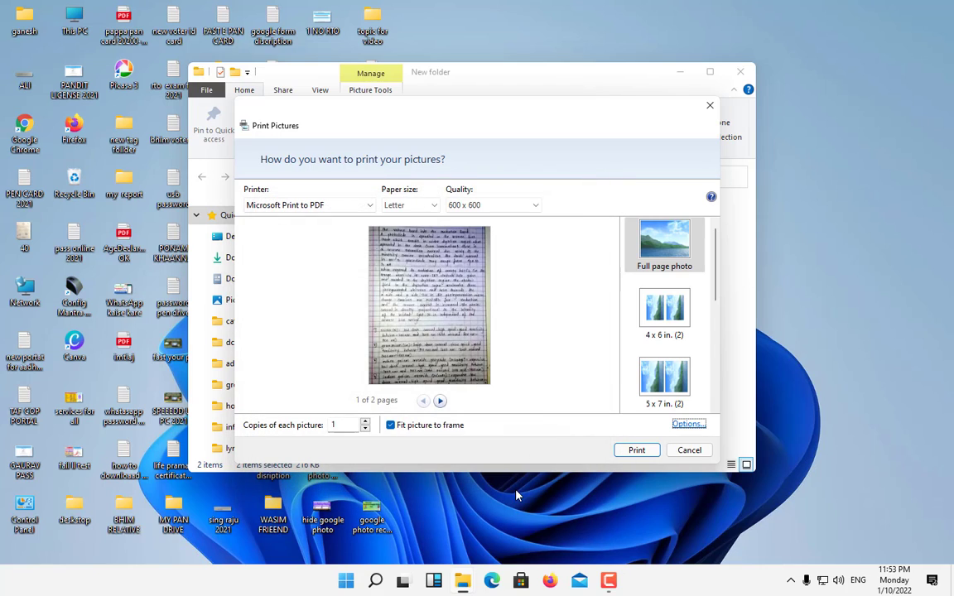
# Review both pages again and print them to a PDF on the Desktop named "pdf document 2022".
pyautogui.click(440, 402)
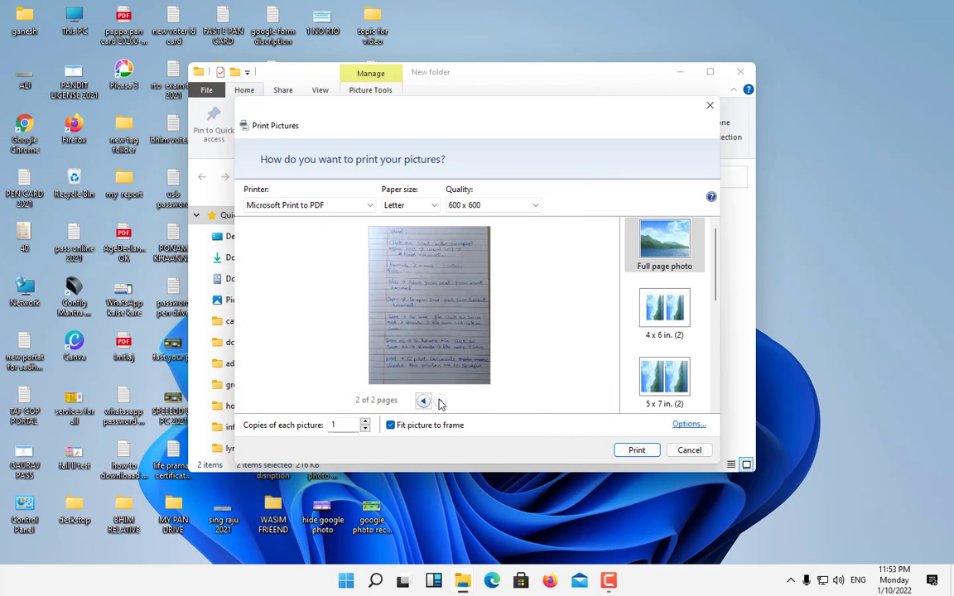
pyautogui.click(422, 403)
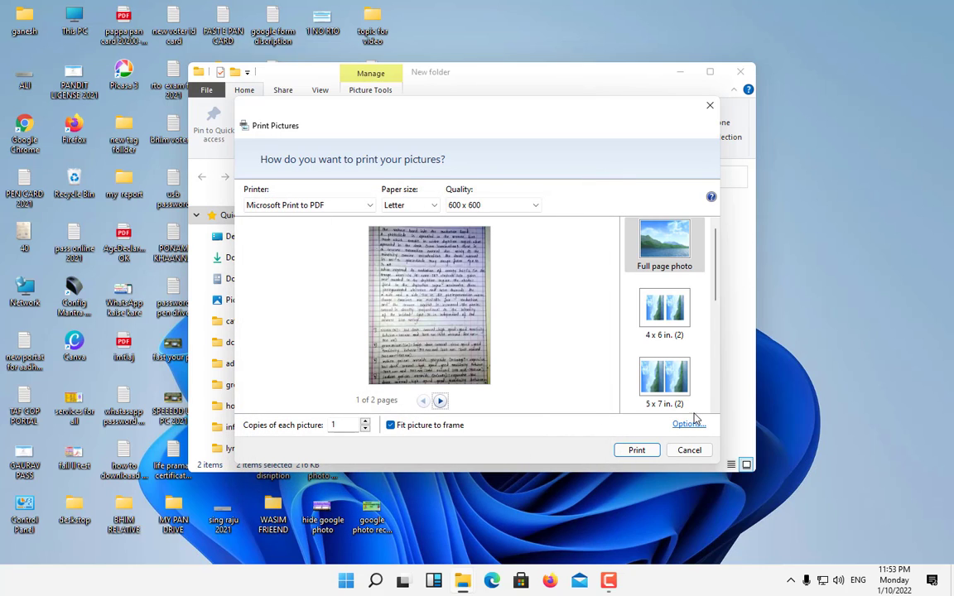
pyautogui.click(634, 452)
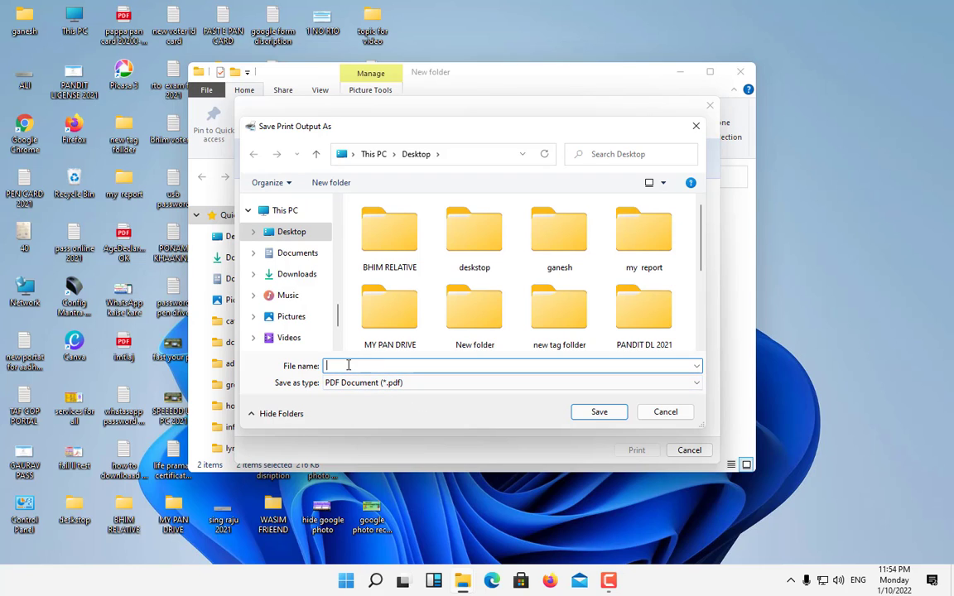
pyautogui.write('pdf')
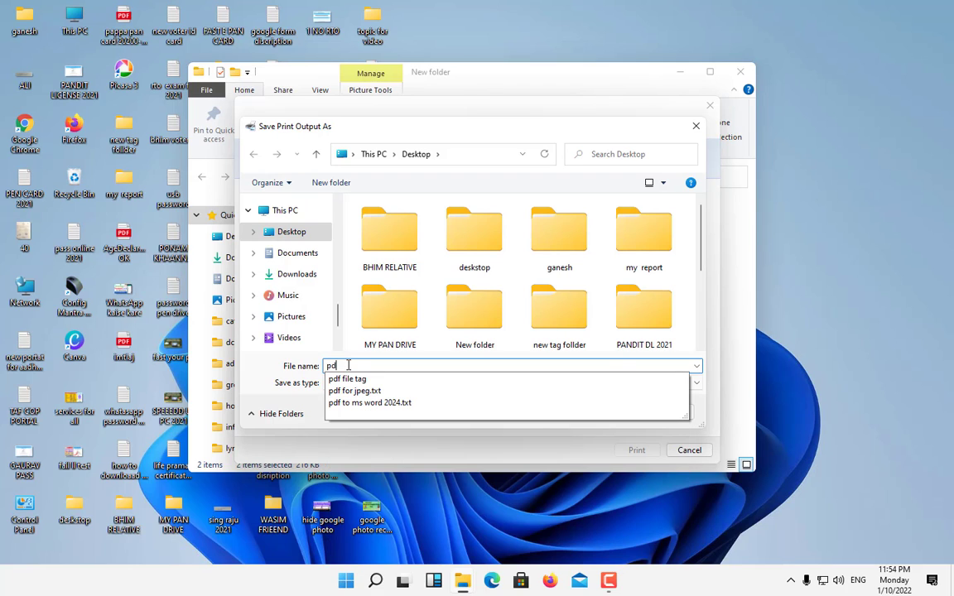
pyautogui.write(' doc')
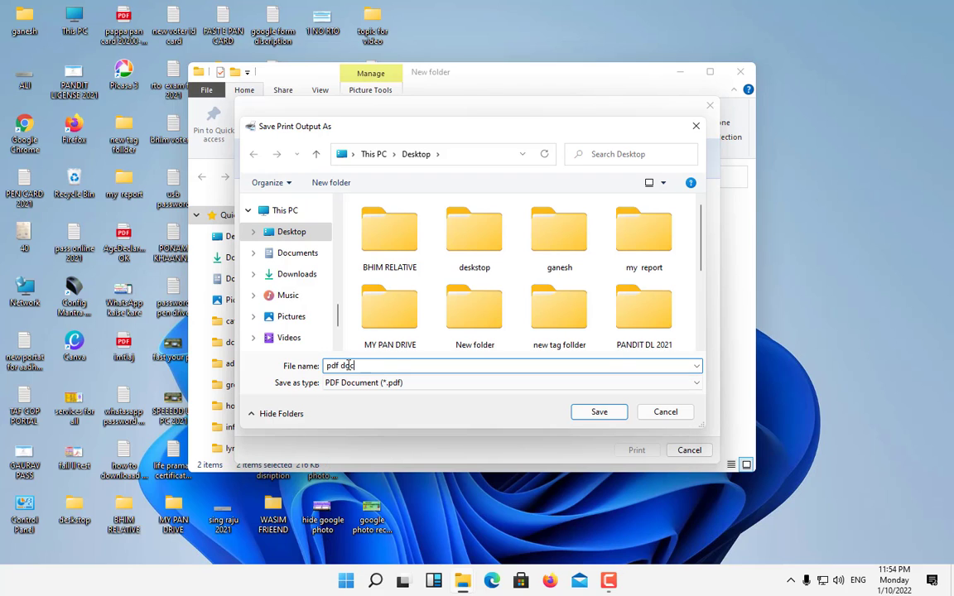
pyautogui.write('ument ')
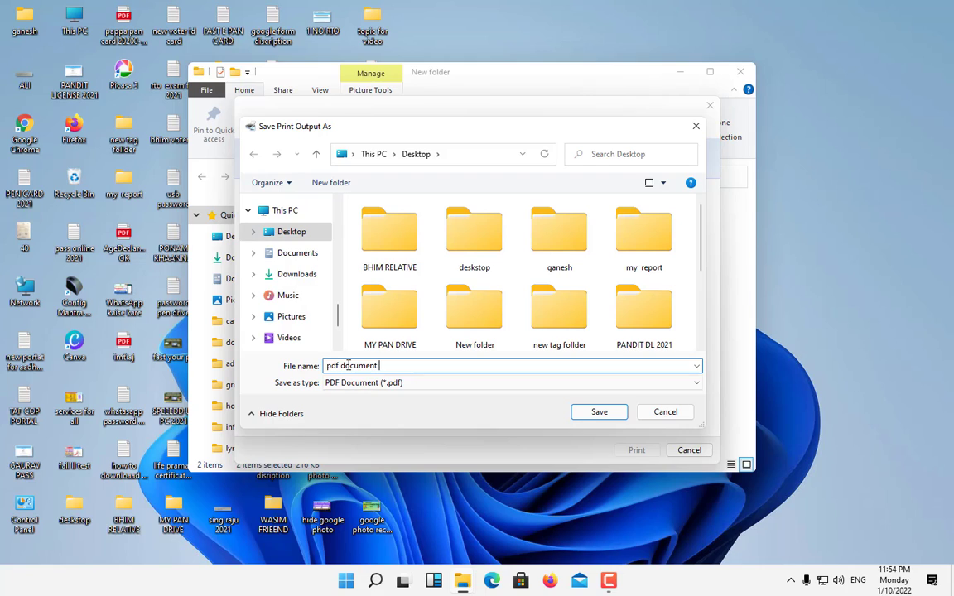
pyautogui.write('2022')
pyautogui.click(596, 414)
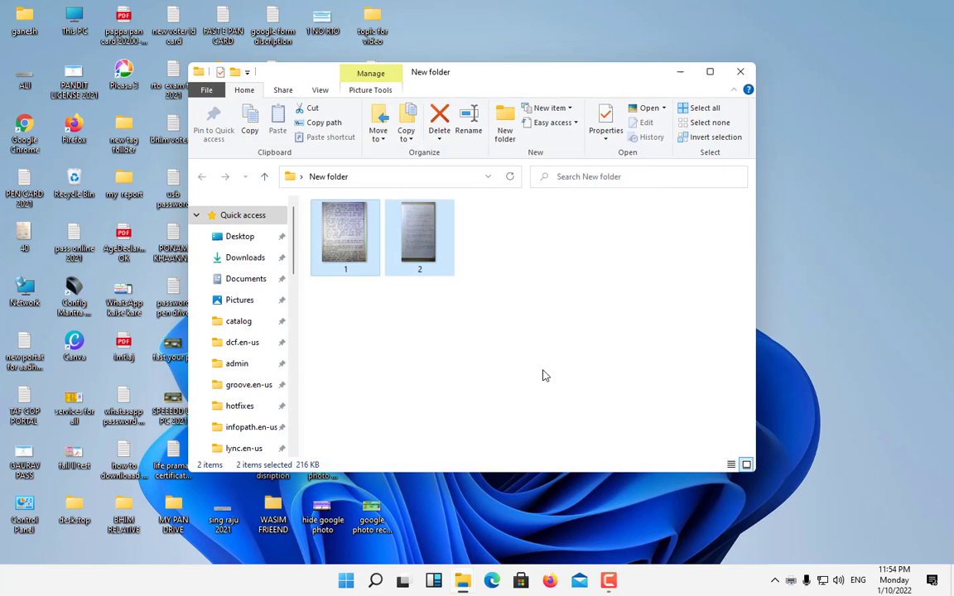
# Open "pdf document 2022" from the desktop, look through its pages, and minimize the viewer.
pyautogui.click(680, 73)
pyautogui.doubleClick(424, 18)
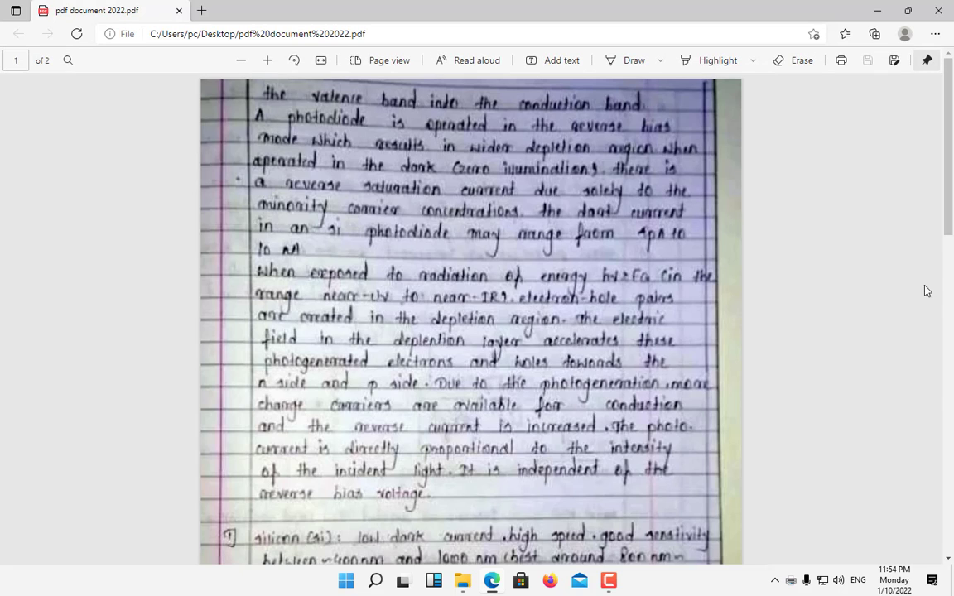
pyautogui.scroll(-1, 951, 254)
pyautogui.moveTo(951, 254); pyautogui.dragTo(933, 204)
pyautogui.click(877, 10)
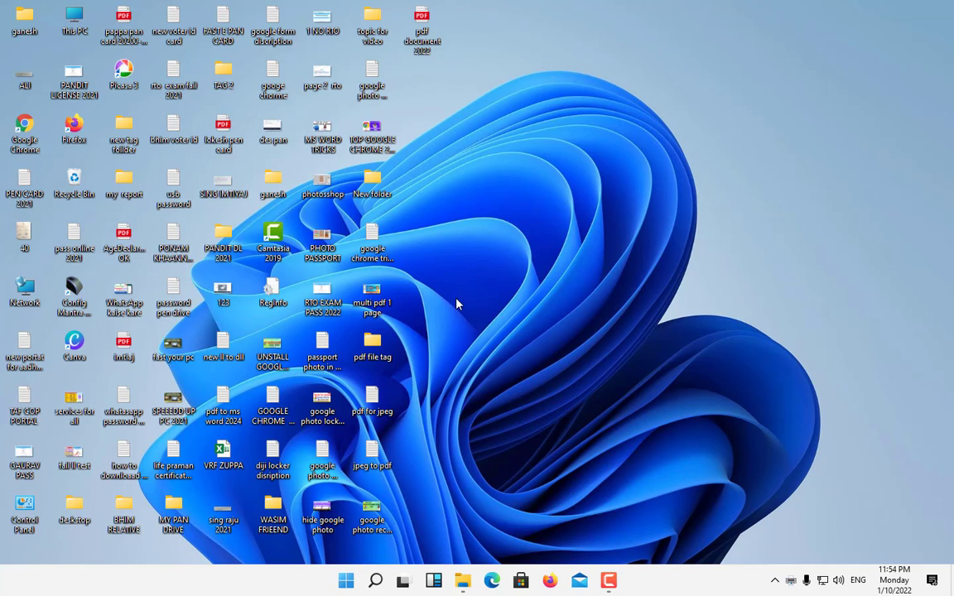
# Bring New folder back up from the desktop and clear the image selection.
pyautogui.moveTo(609, 580)
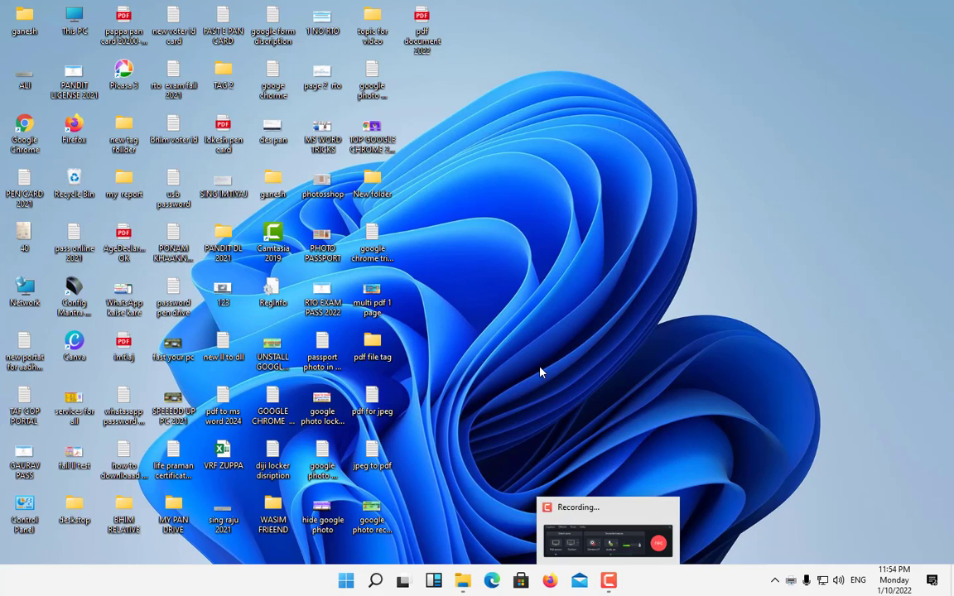
pyautogui.doubleClick(372, 180)
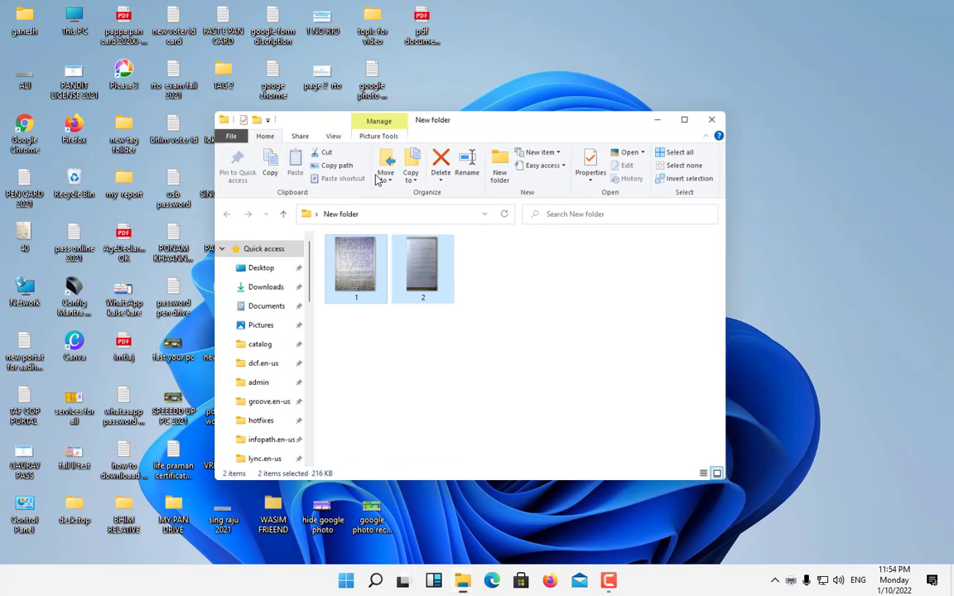
pyautogui.click(582, 251)
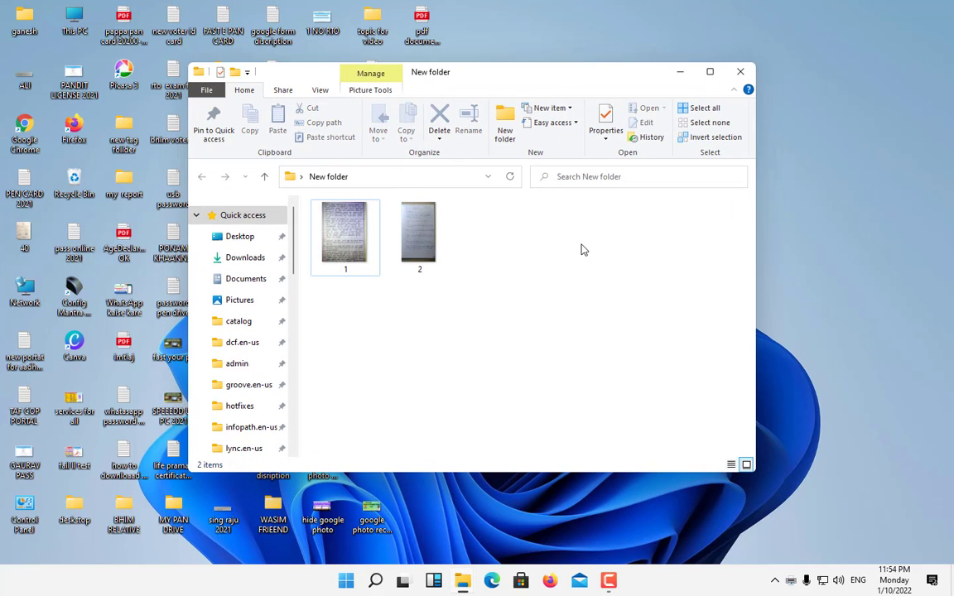